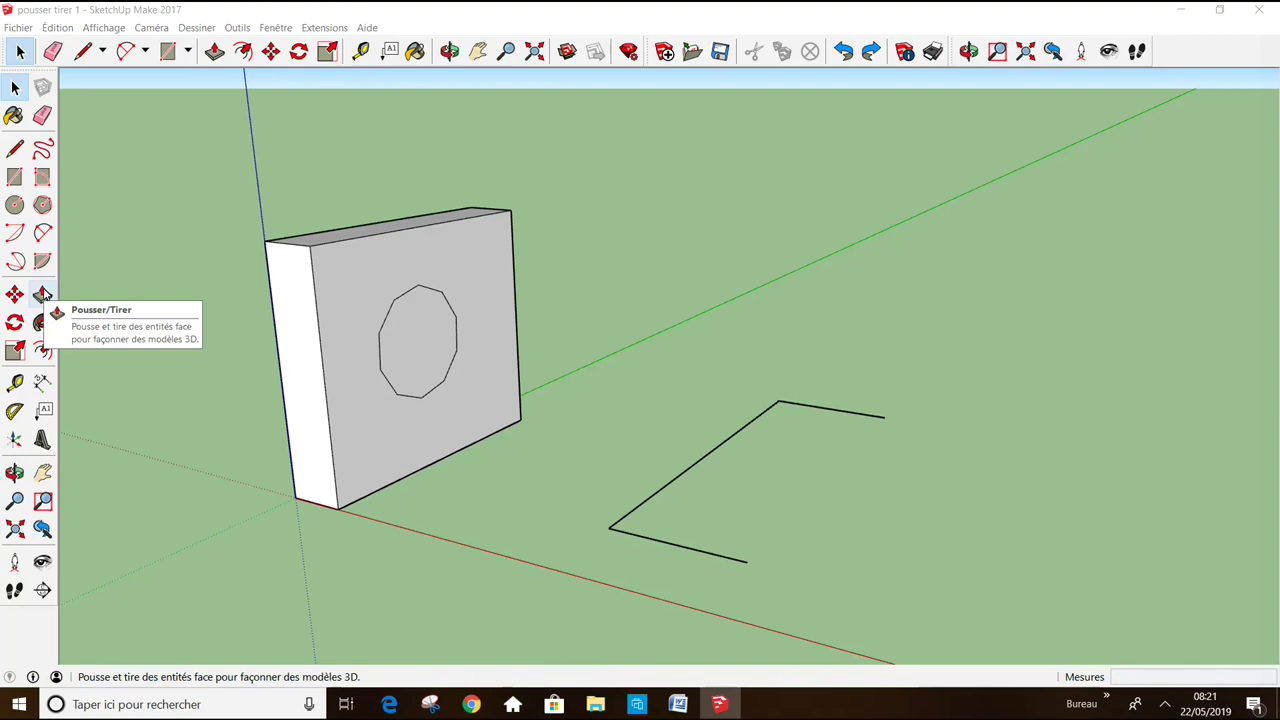
# Pull the octagon face out into a prism with Push/Pull, then undo it.
pyautogui.click(43, 293)
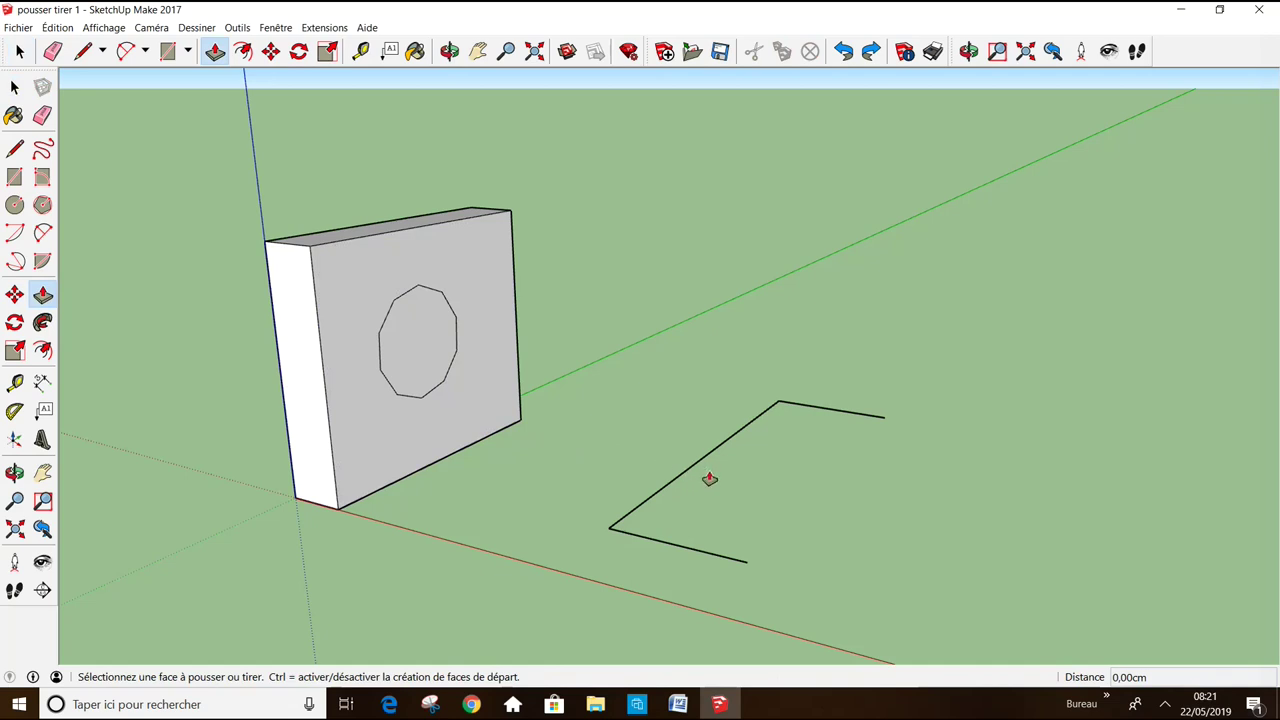
pyautogui.click(693, 469)
pyautogui.click(693, 469)
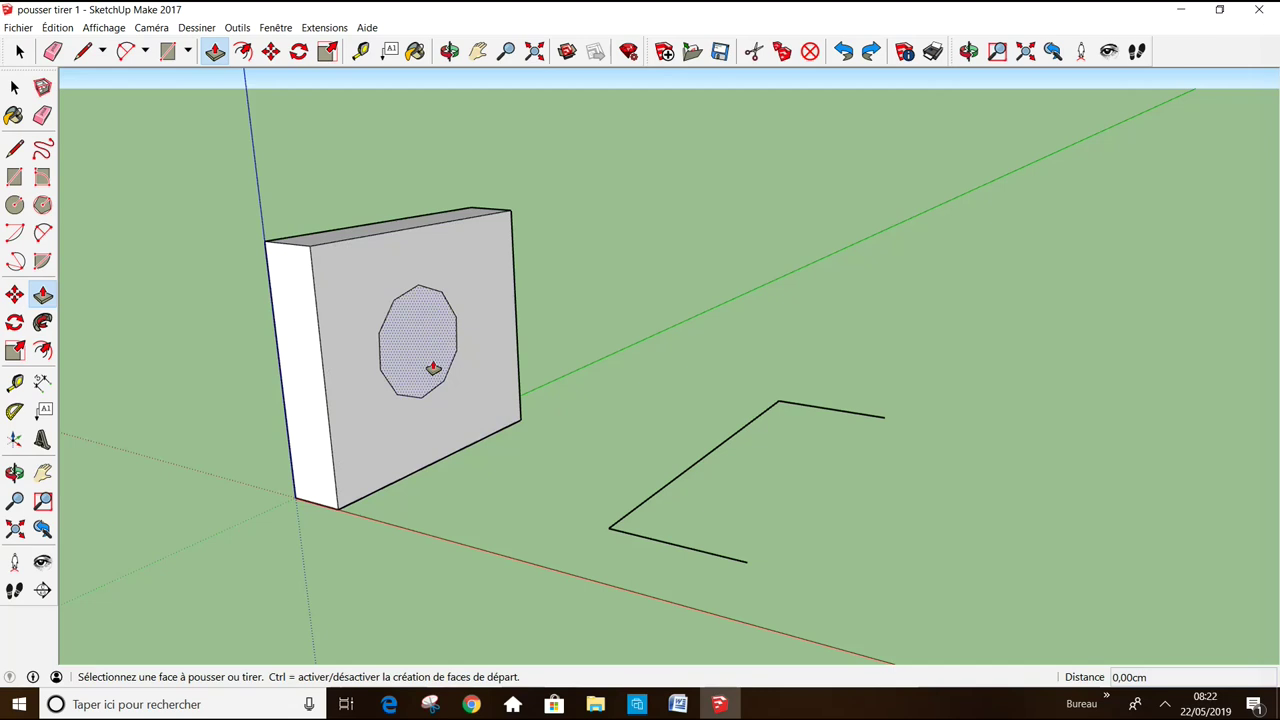
pyautogui.click(433, 368)
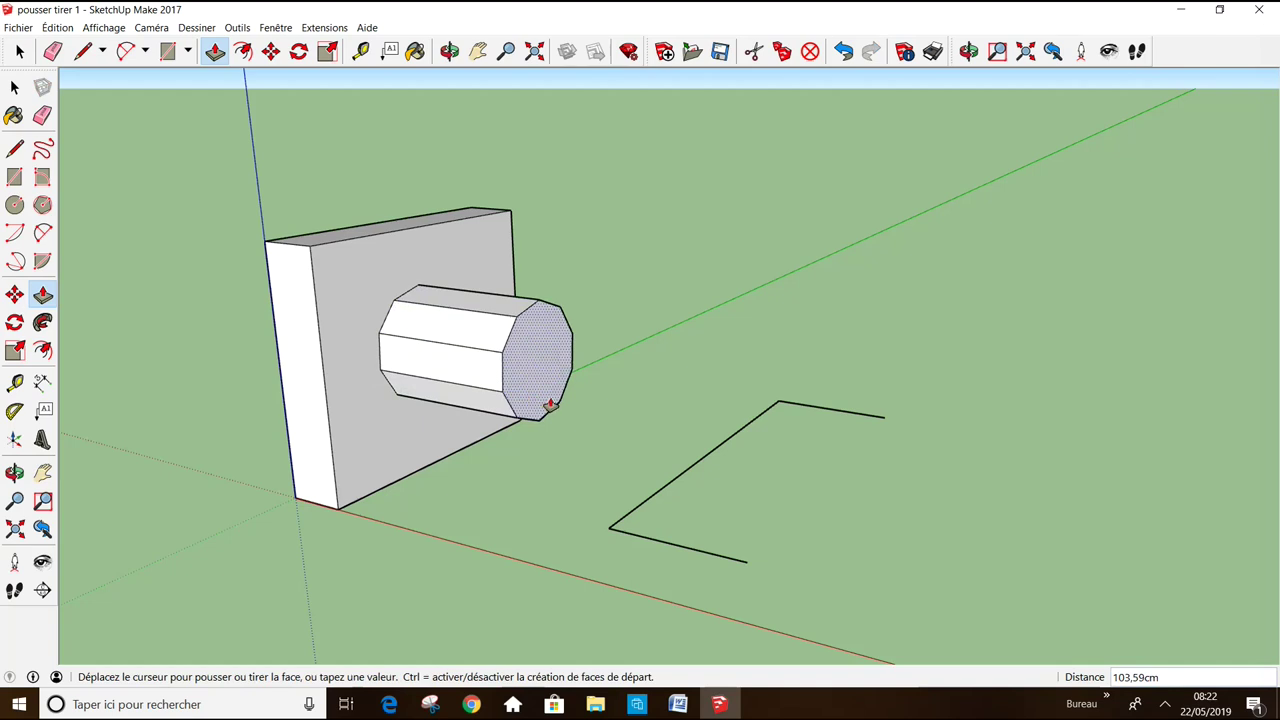
pyautogui.click(565, 407)
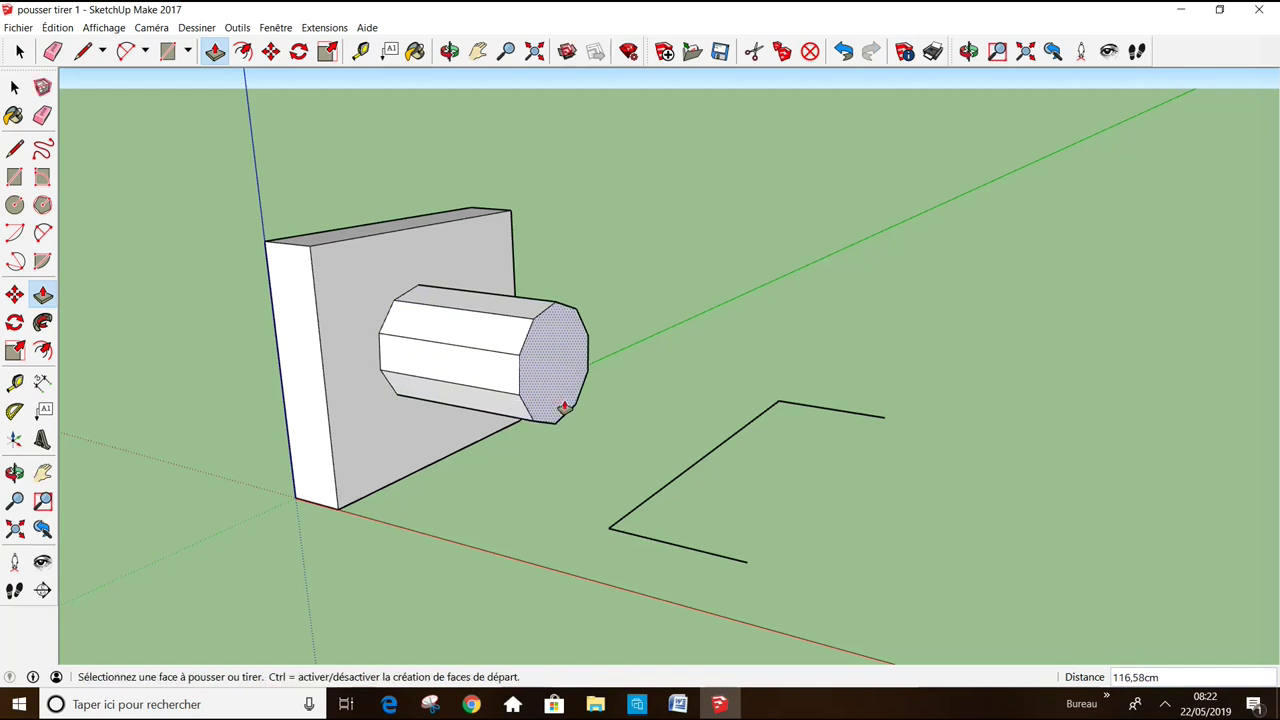
pyautogui.press('space')
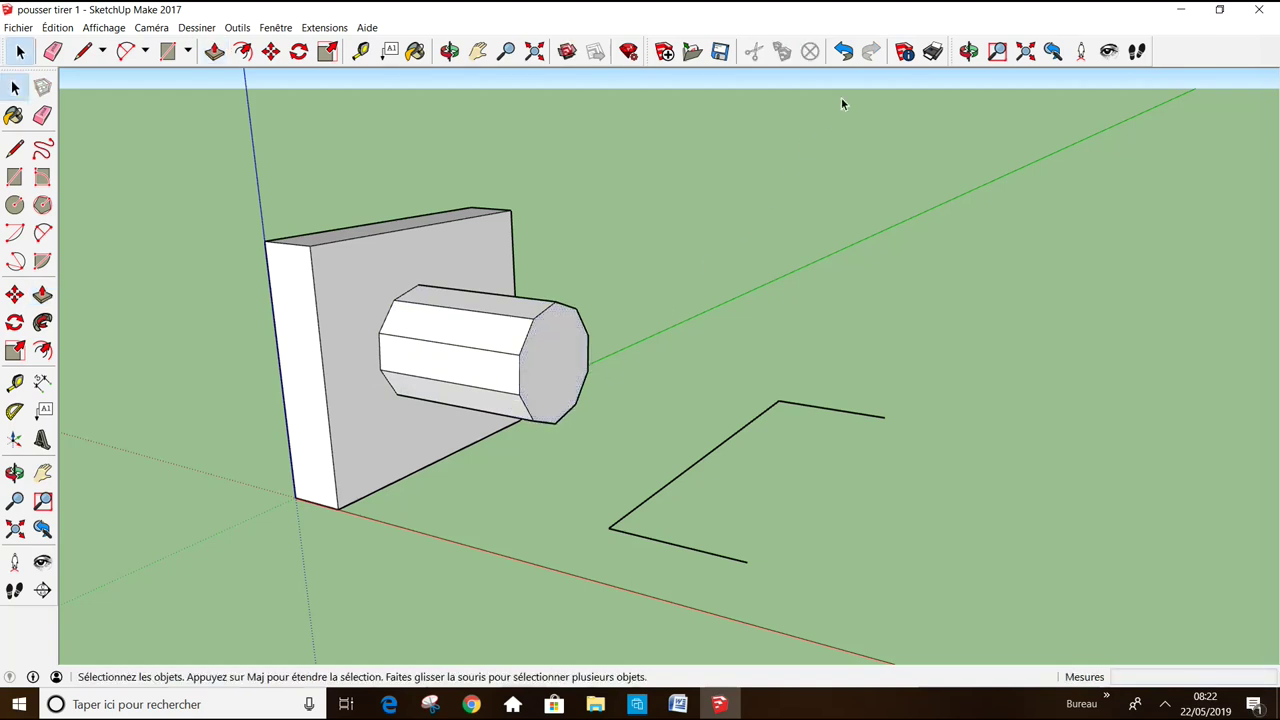
pyautogui.click(843, 52)
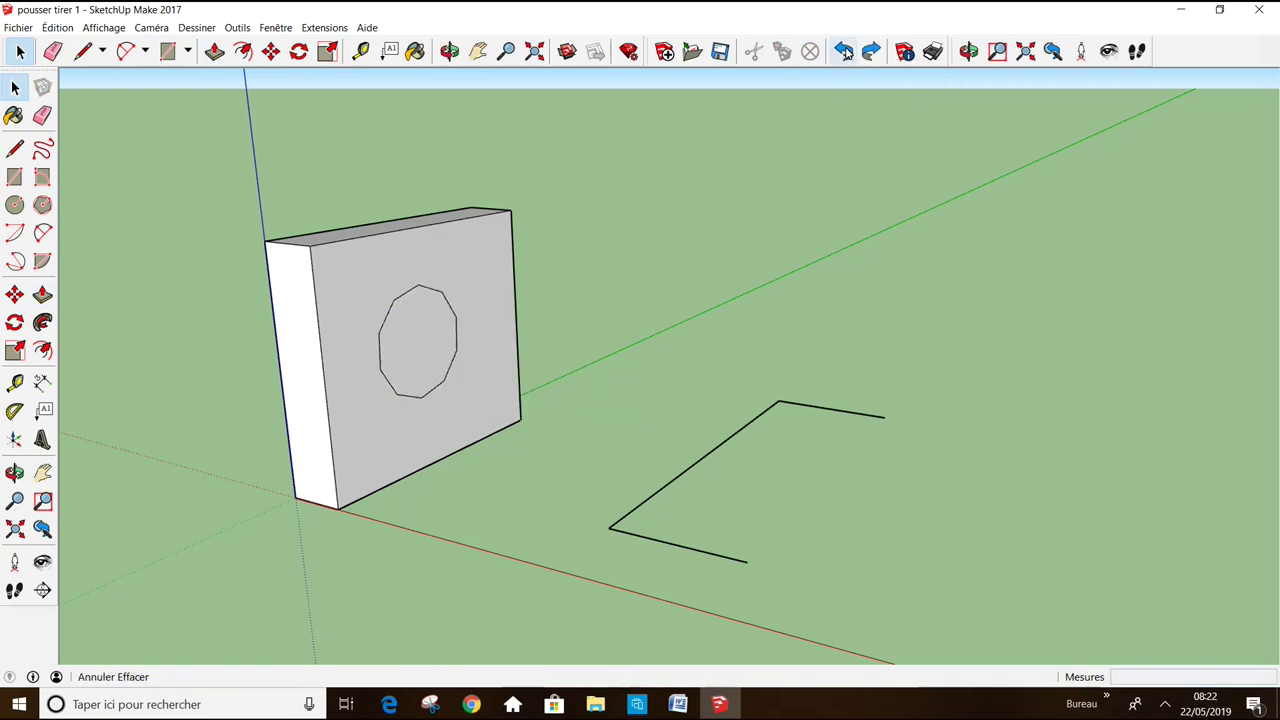
# Push the octagon 40 cm into the box to cut a through-hole.
pyautogui.click(42, 295)
pyautogui.click(437, 353)
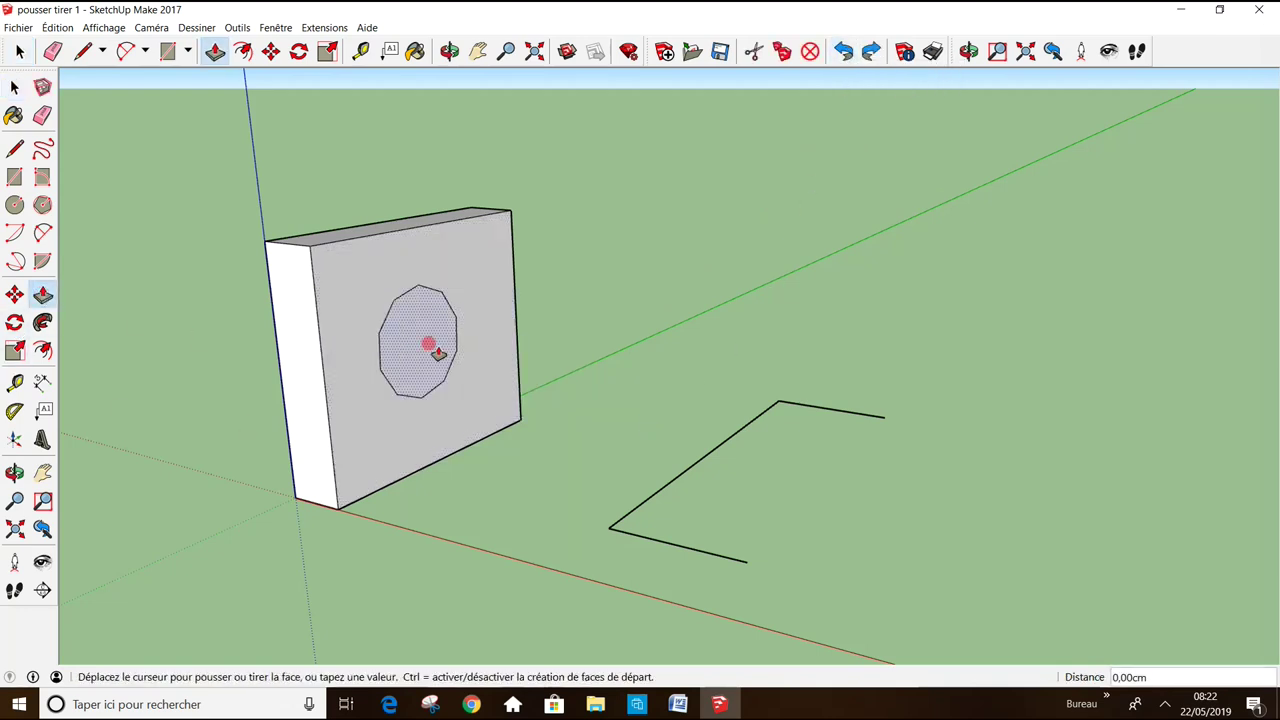
pyautogui.click(416, 340)
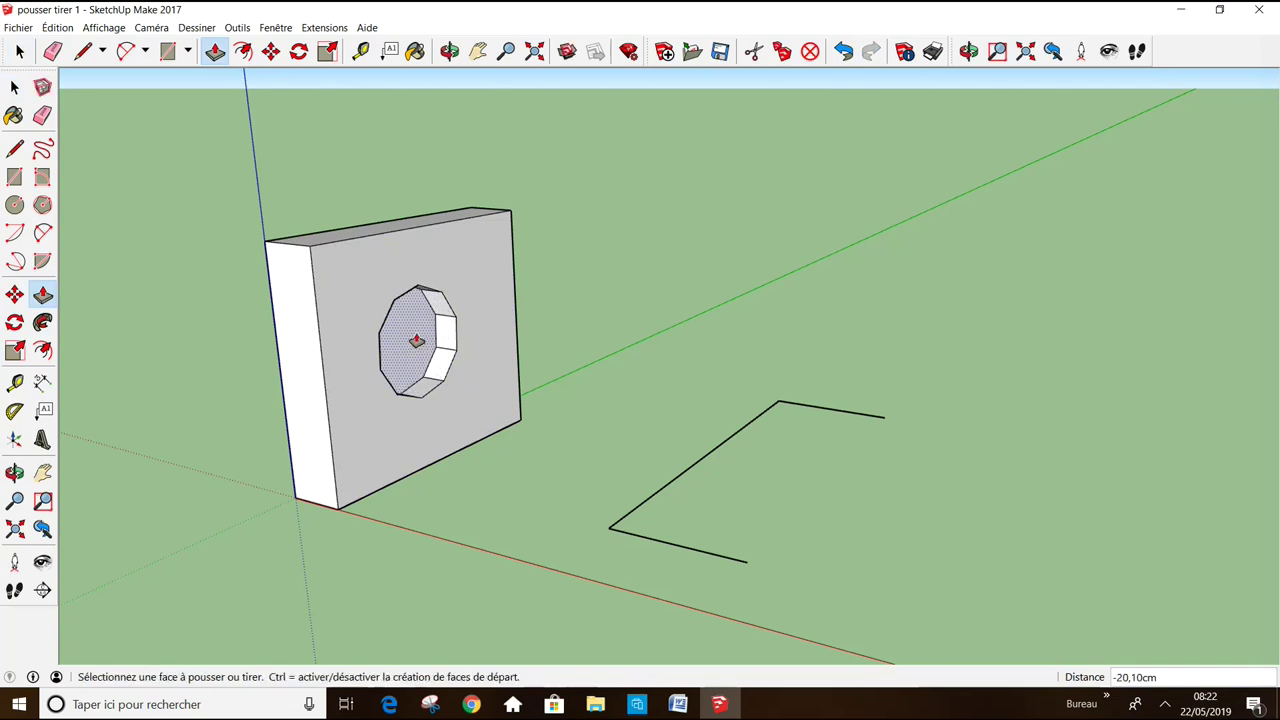
pyautogui.write('40')
pyautogui.press('Return')
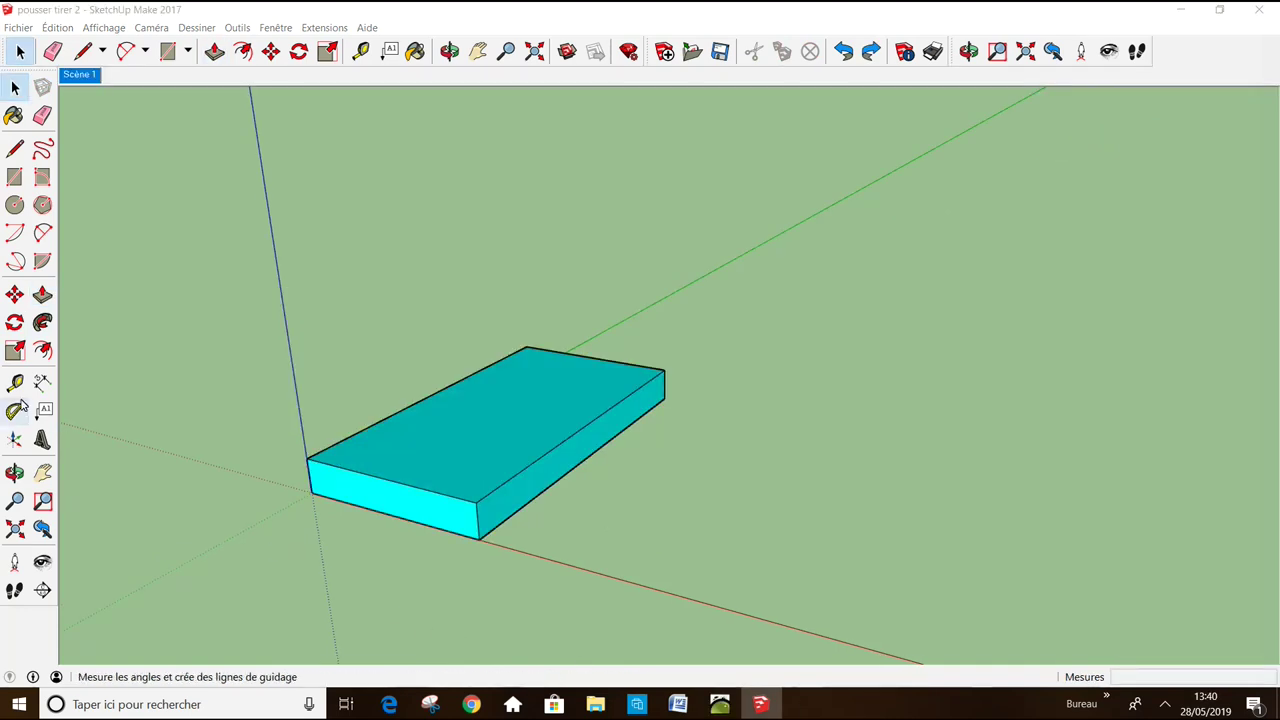
pyautogui.click(42, 294)
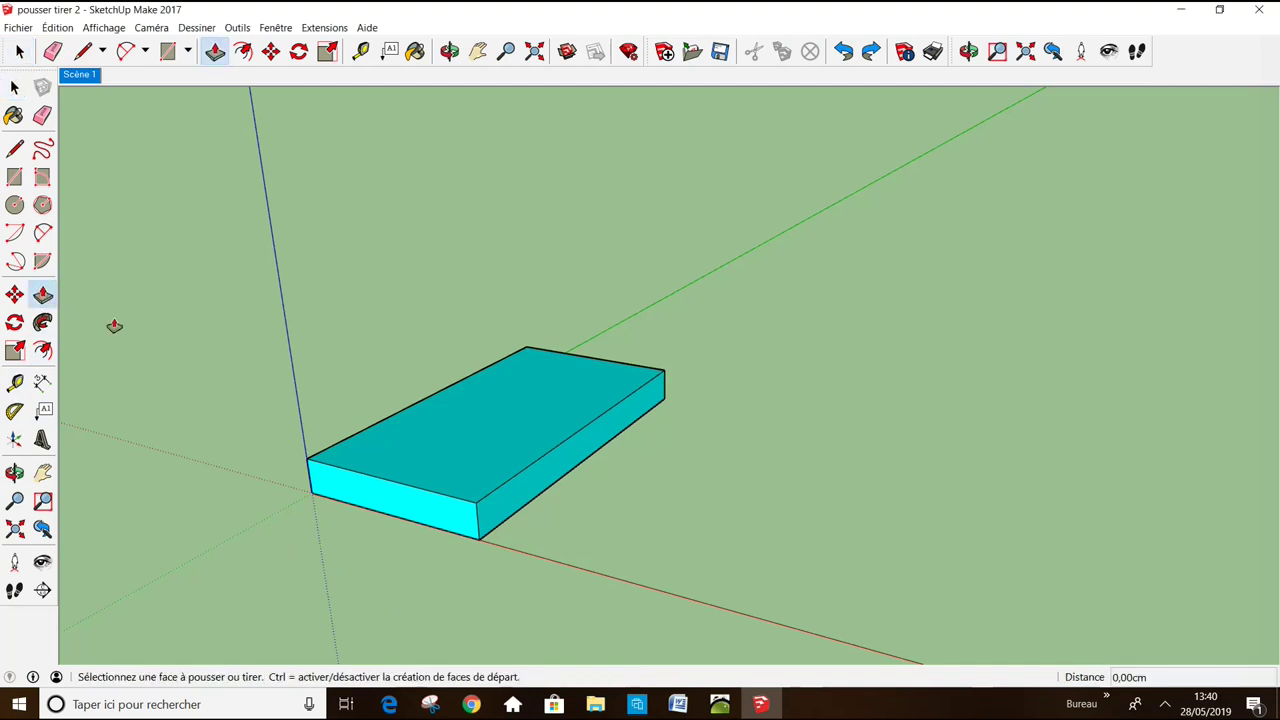
pyautogui.click(452, 462)
pyautogui.click(458, 319)
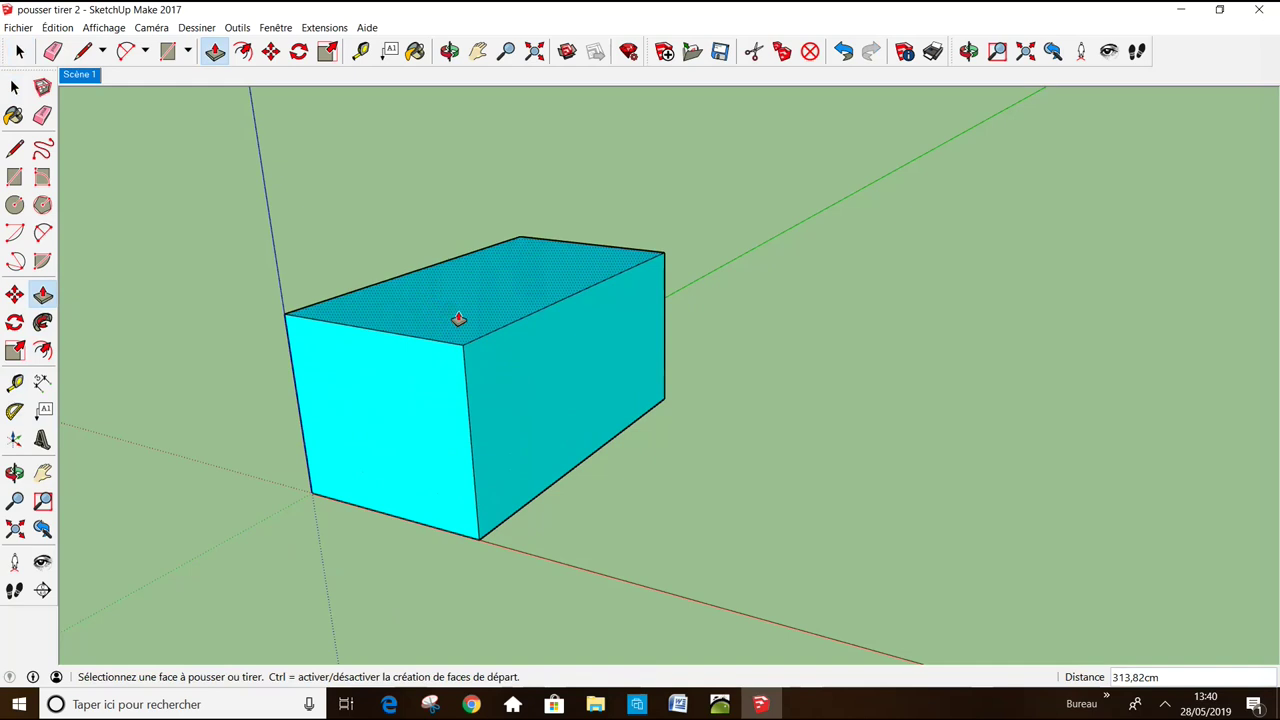
pyautogui.click(458, 319)
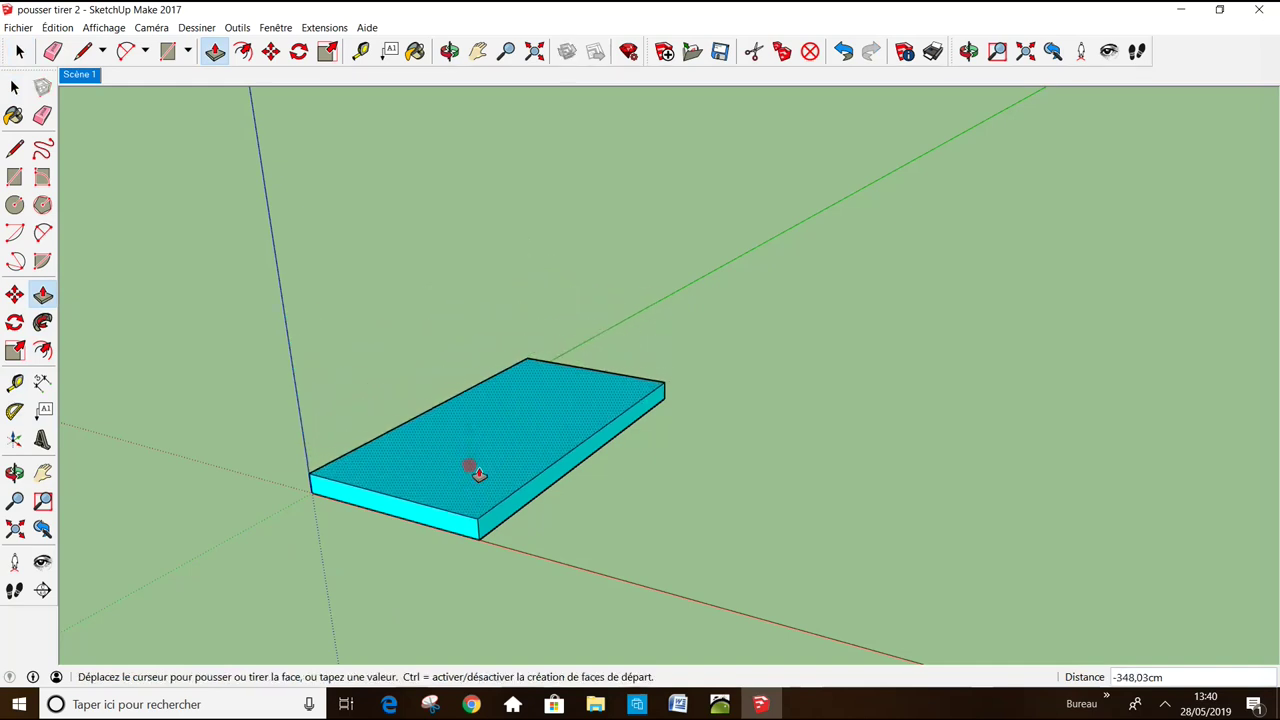
pyautogui.click(479, 479)
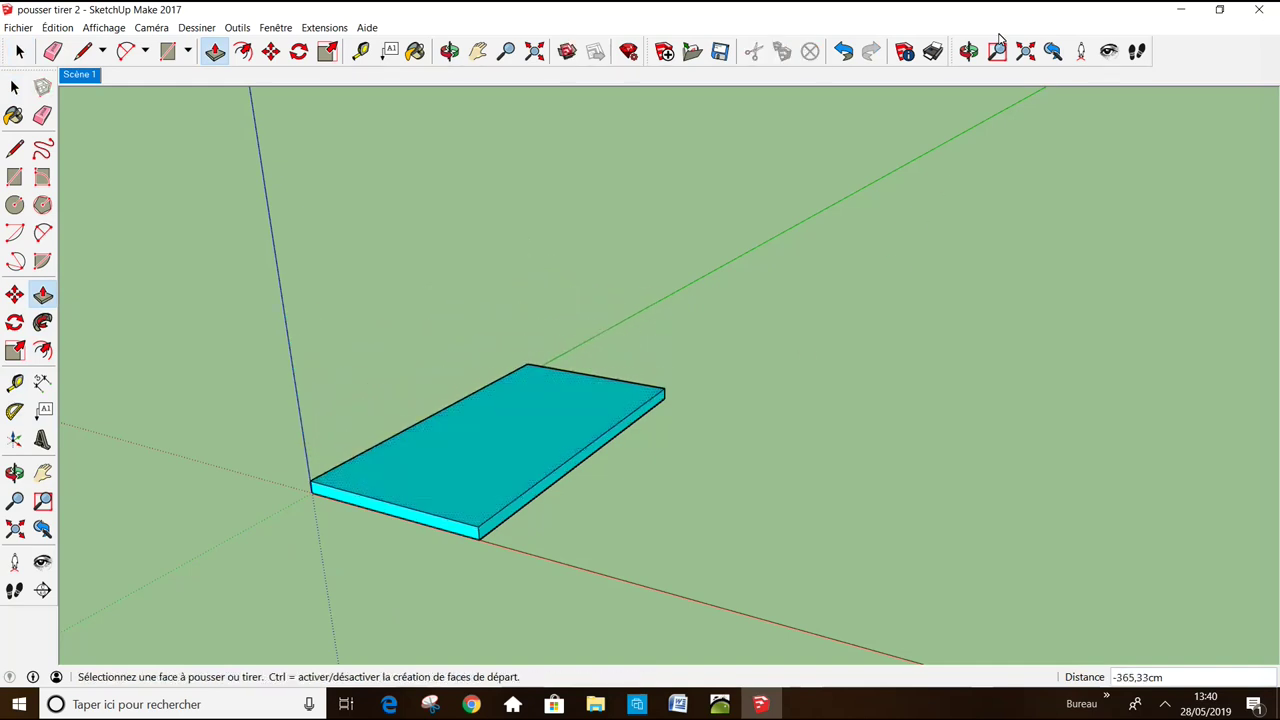
pyautogui.click(845, 52)
pyautogui.click(845, 52)
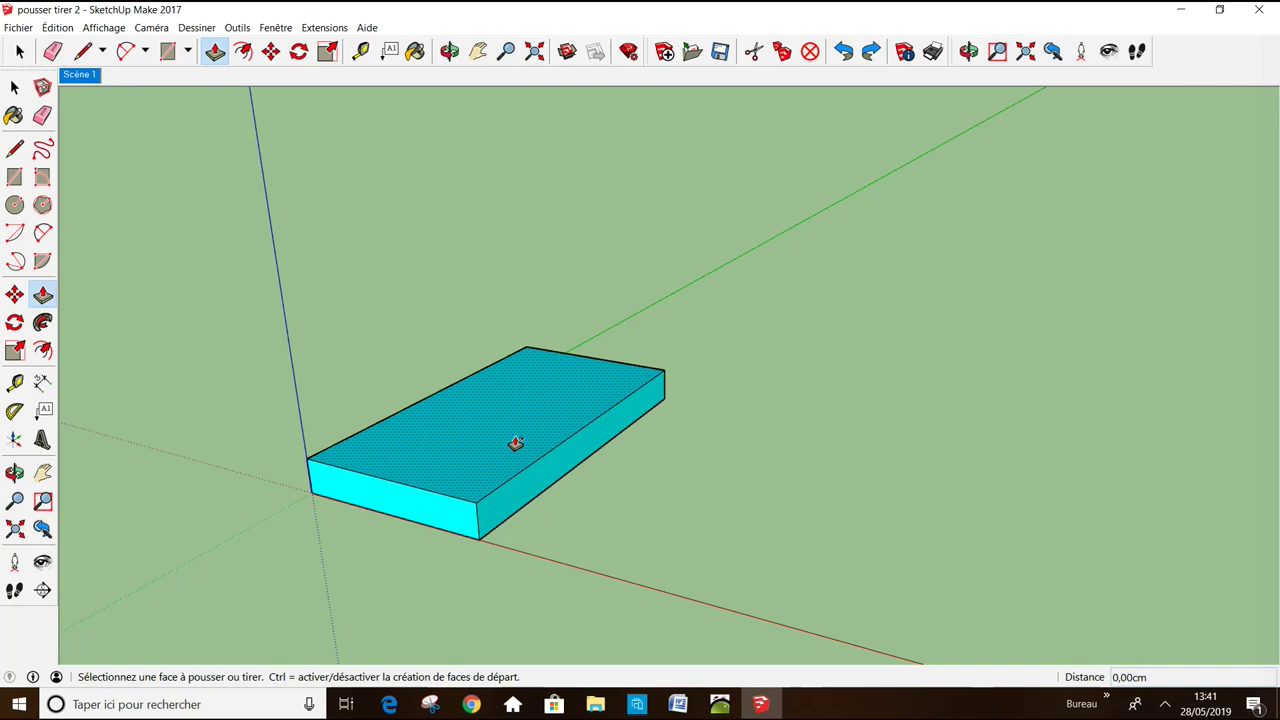
# Raise the cyan slab's top face by 80 cm to add a layer.
pyautogui.click(515, 443)
pyautogui.click(512, 420)
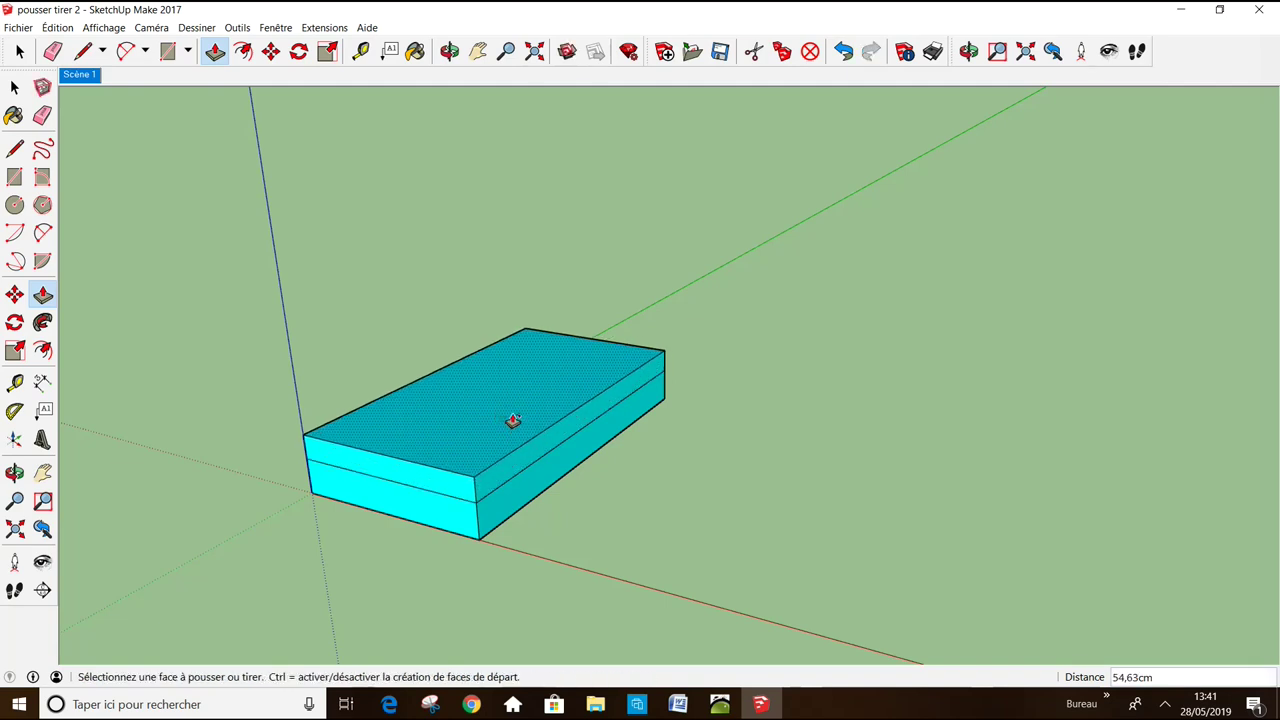
pyautogui.write('80')
pyautogui.press('Return')
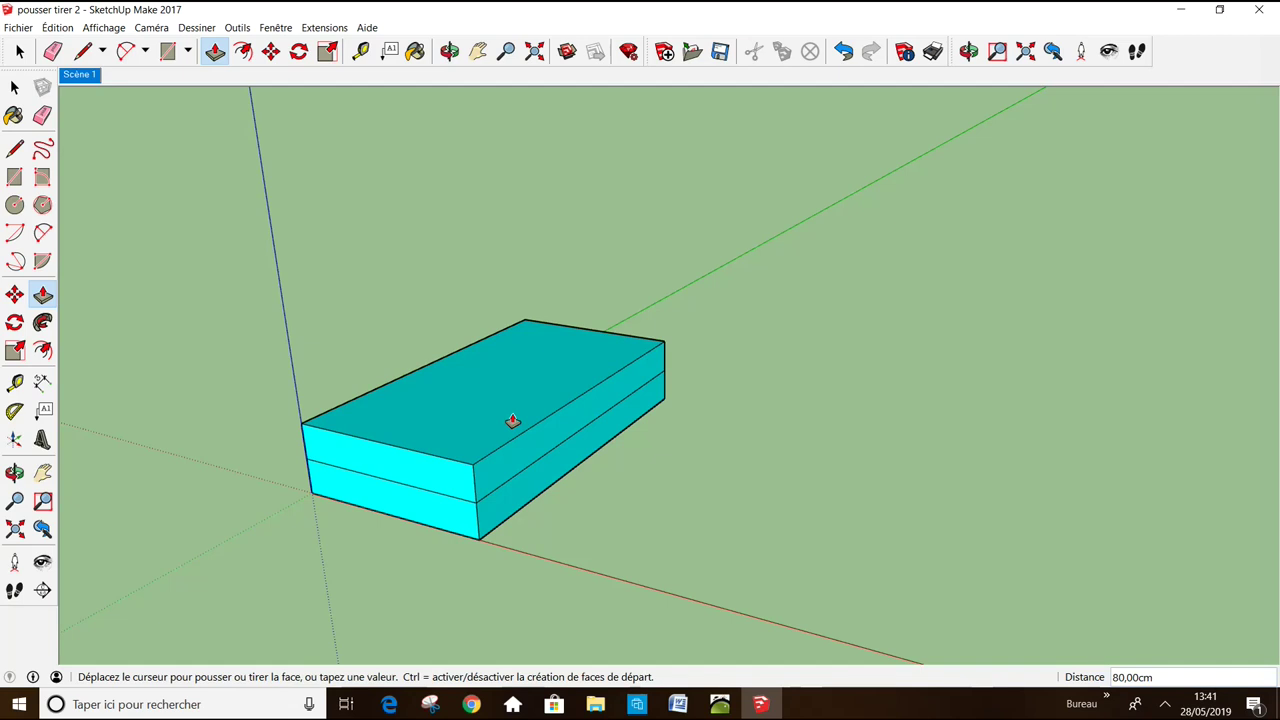
# Extend the upper layer's end leftward and the lower layer's end rightward.
pyautogui.click(449, 481)
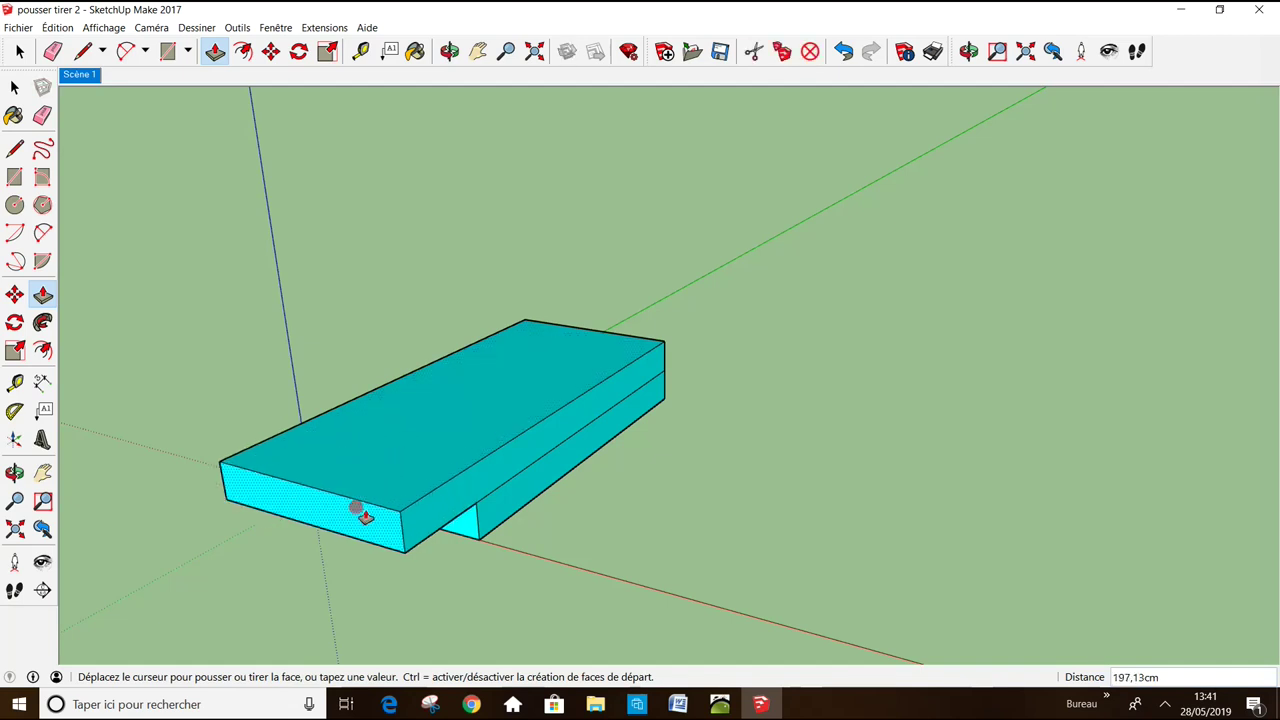
pyautogui.click(365, 516)
pyautogui.click(530, 502)
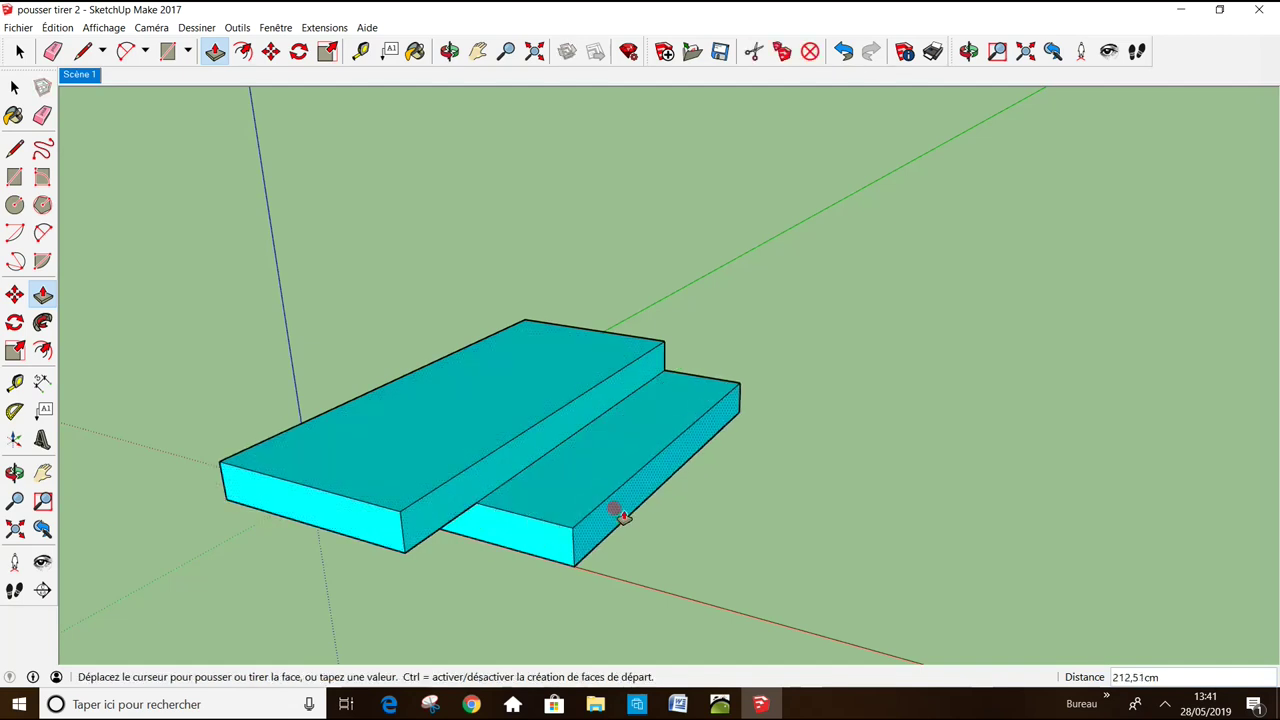
pyautogui.click(651, 524)
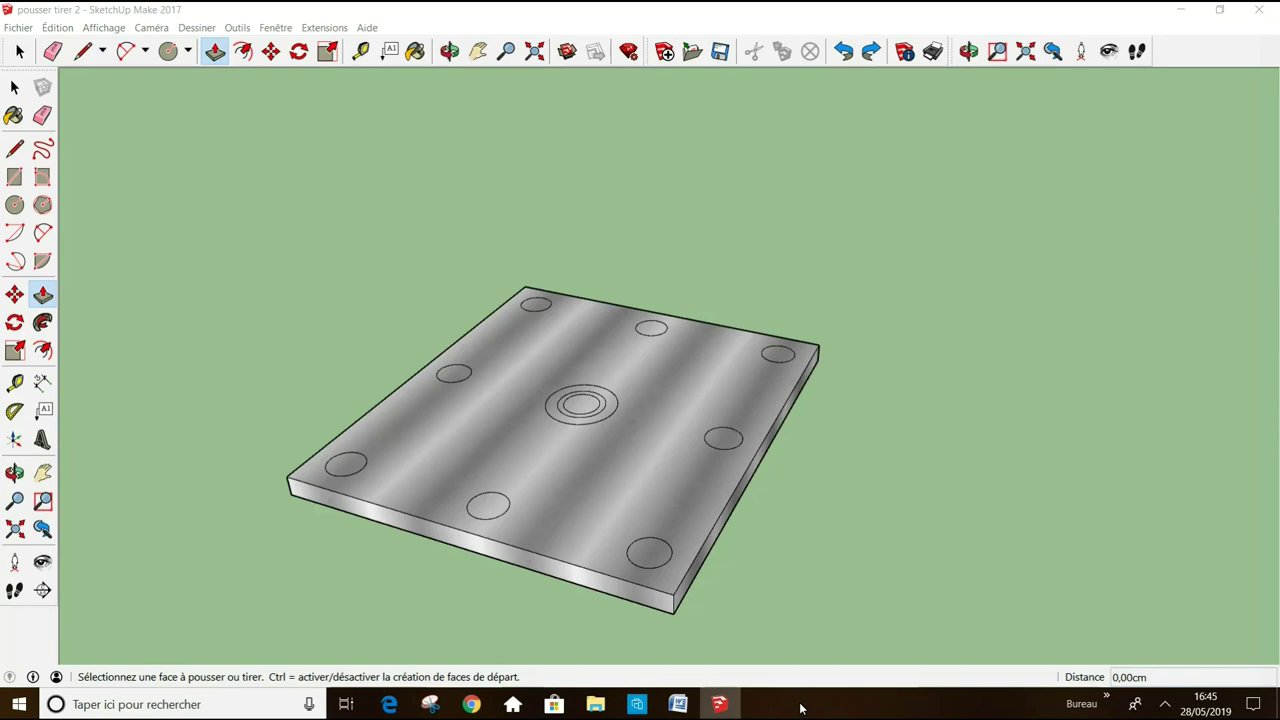
# Pull the bottom-right, lower-left, top-left and top-right corner circles up 600 cm each.
pyautogui.click(655, 553)
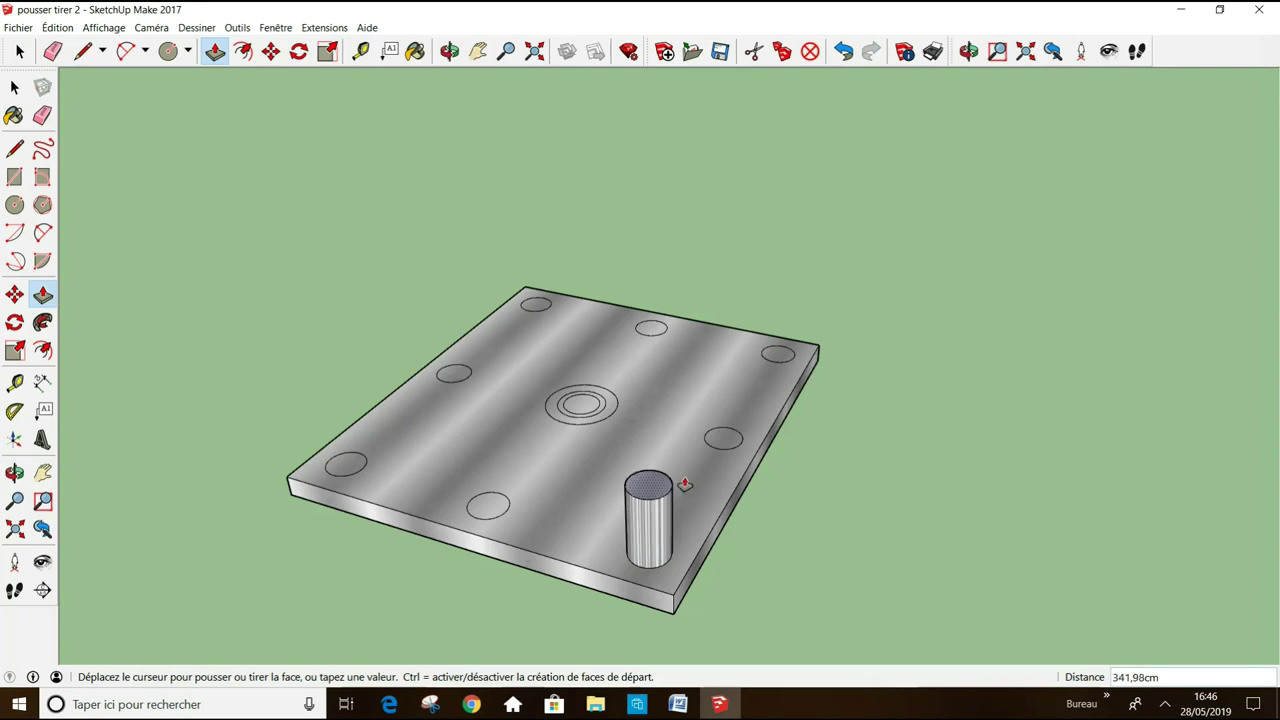
pyautogui.write('600')
pyautogui.press('Return')
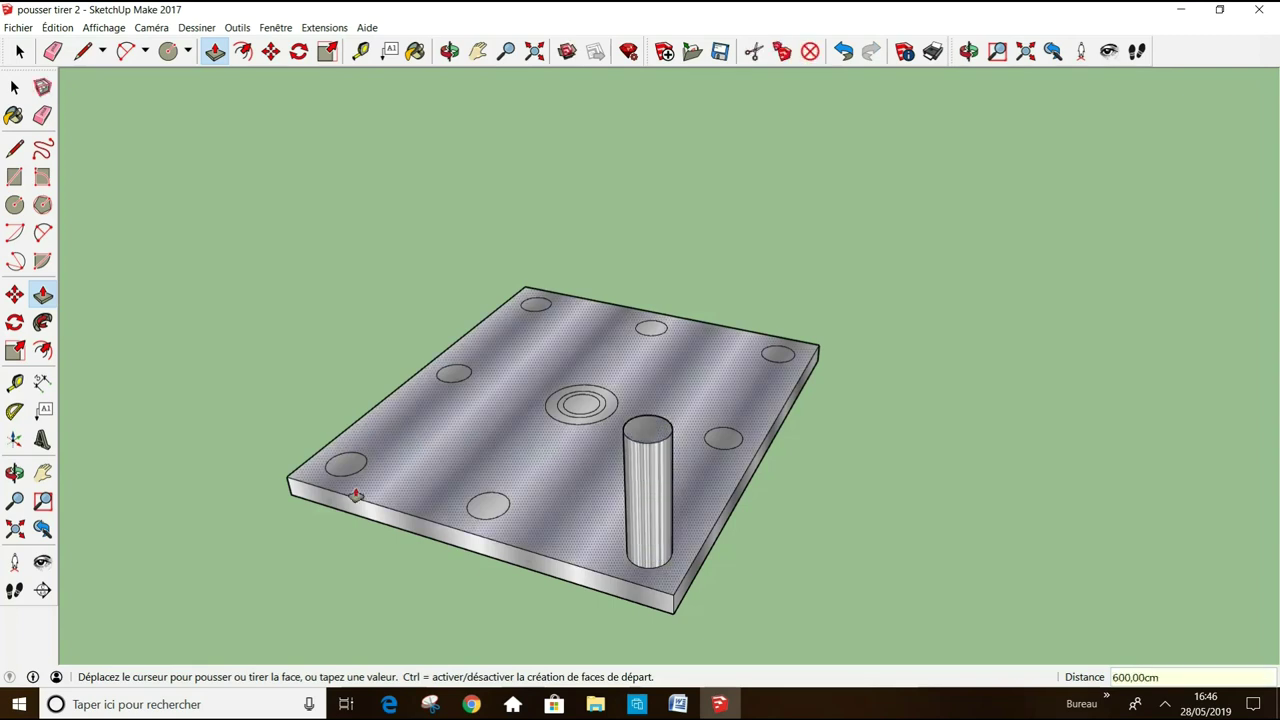
pyautogui.doubleClick(353, 477)
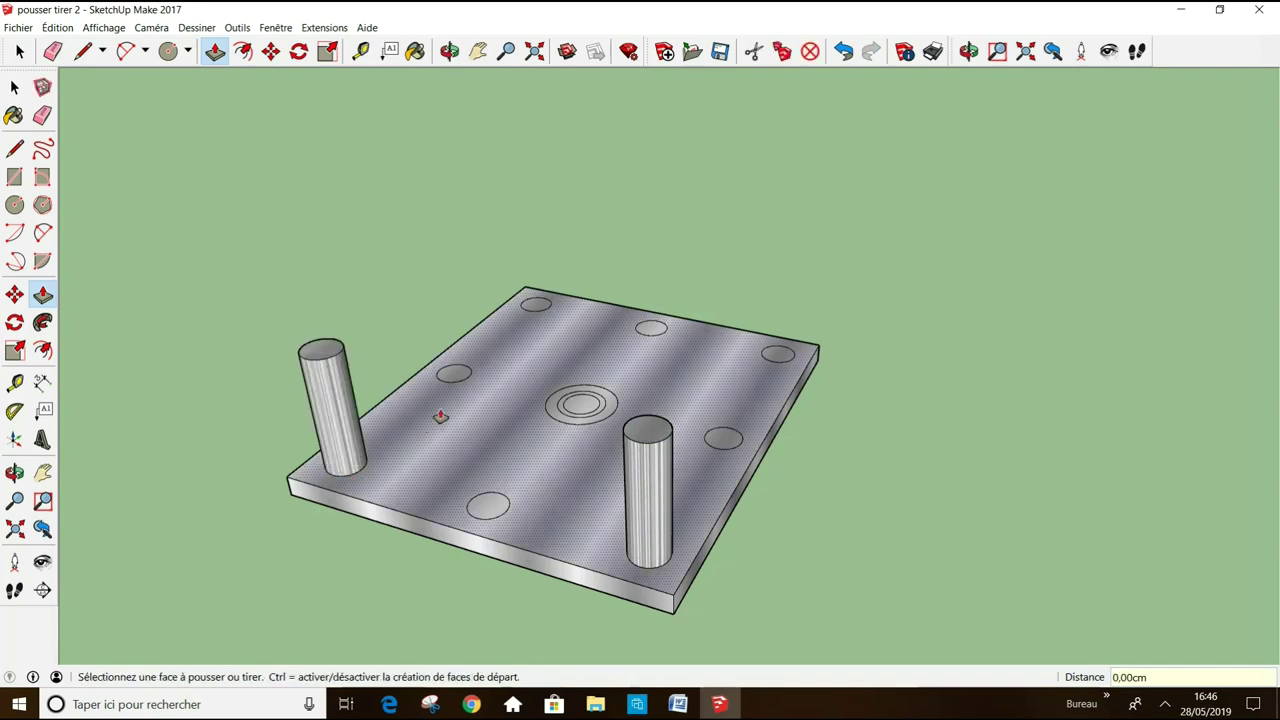
pyautogui.doubleClick(547, 312)
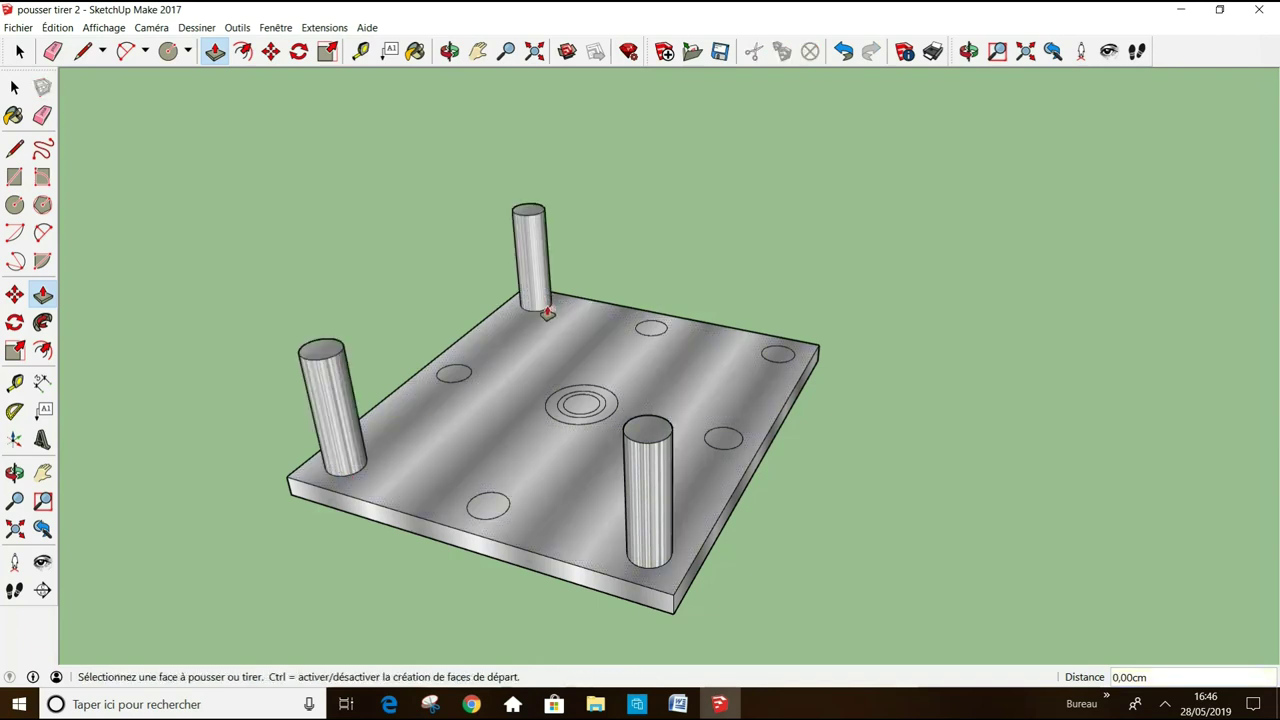
pyautogui.doubleClick(780, 352)
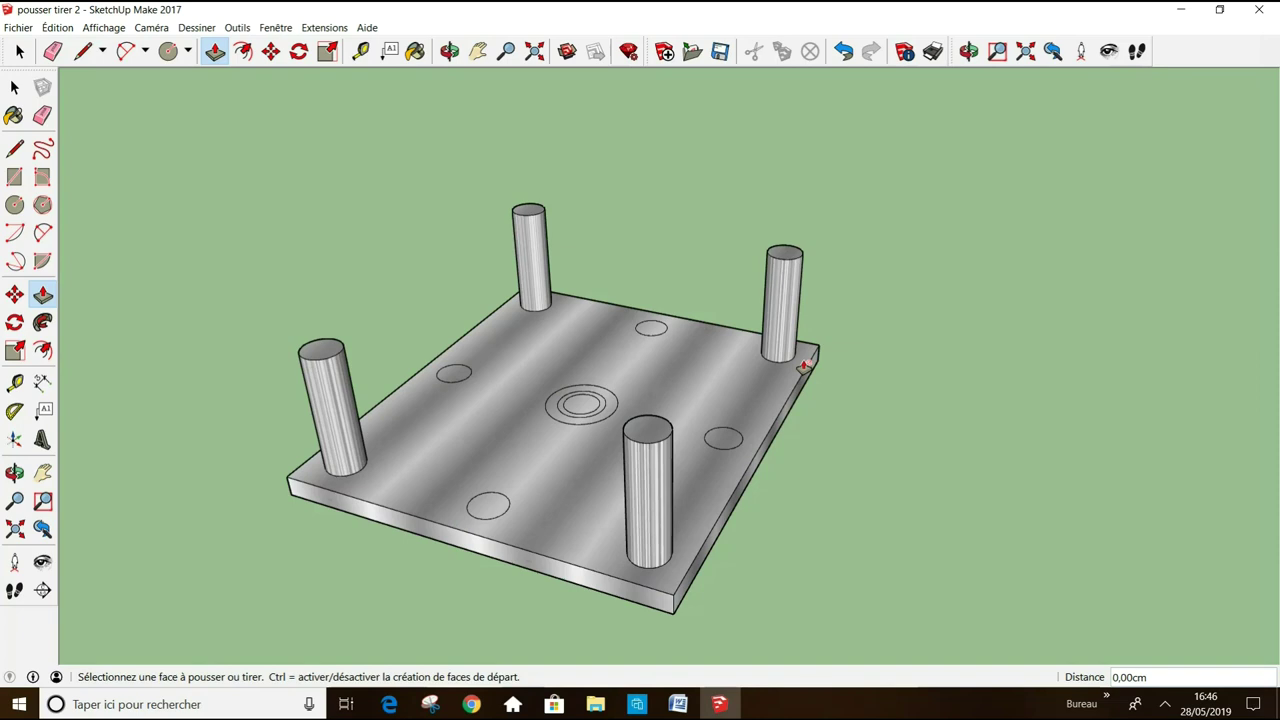
pyautogui.press('space')
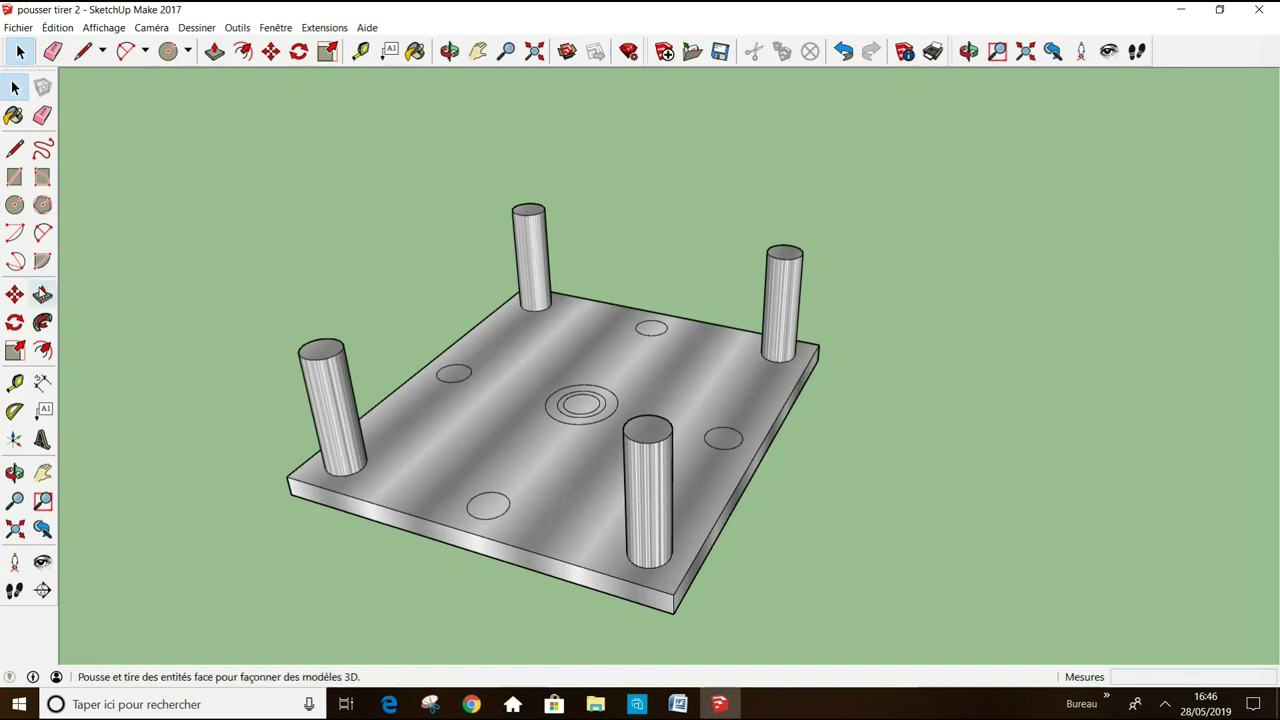
# Push the front, left, top and right small circles 100 cm down as holes.
pyautogui.click(43, 295)
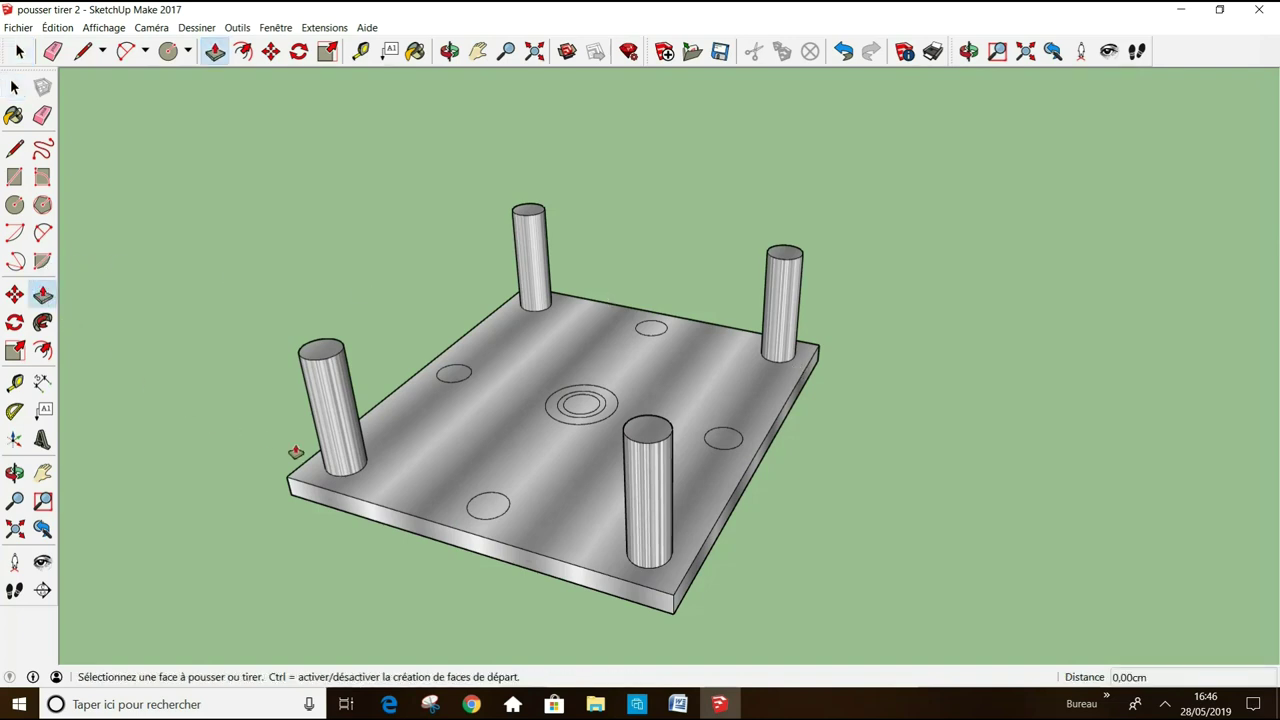
pyautogui.click(500, 510)
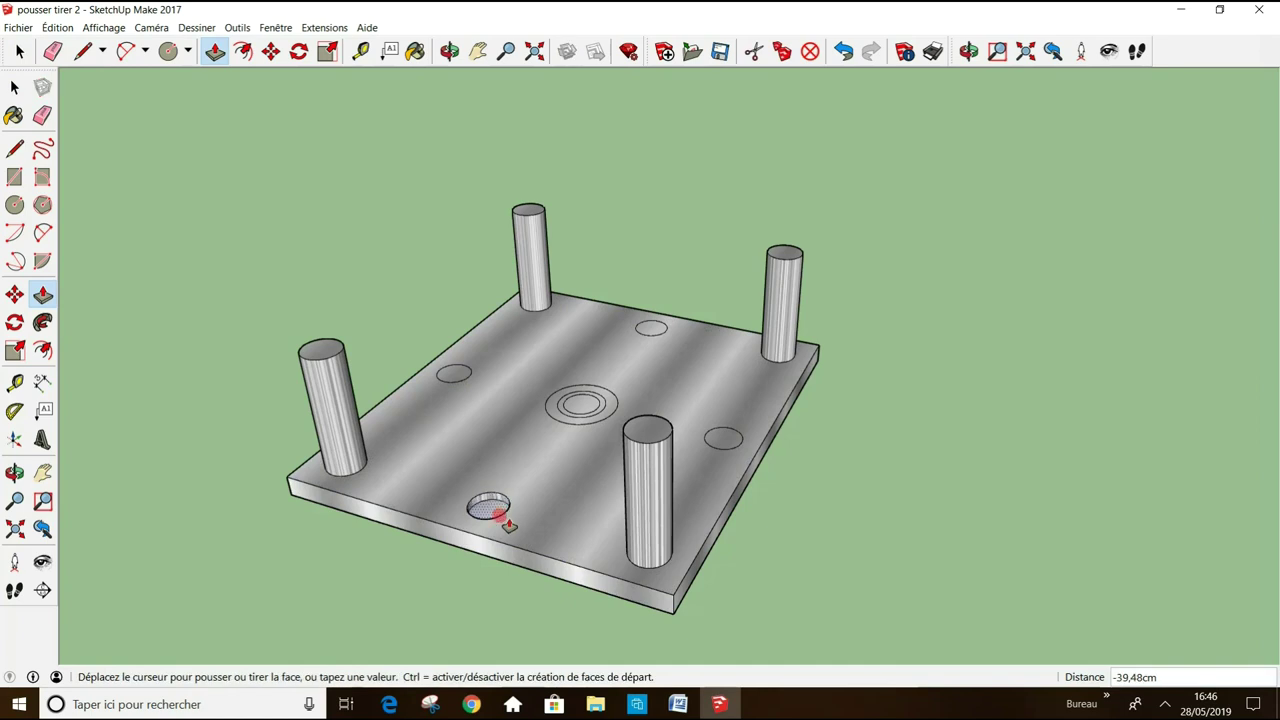
pyautogui.write('100')
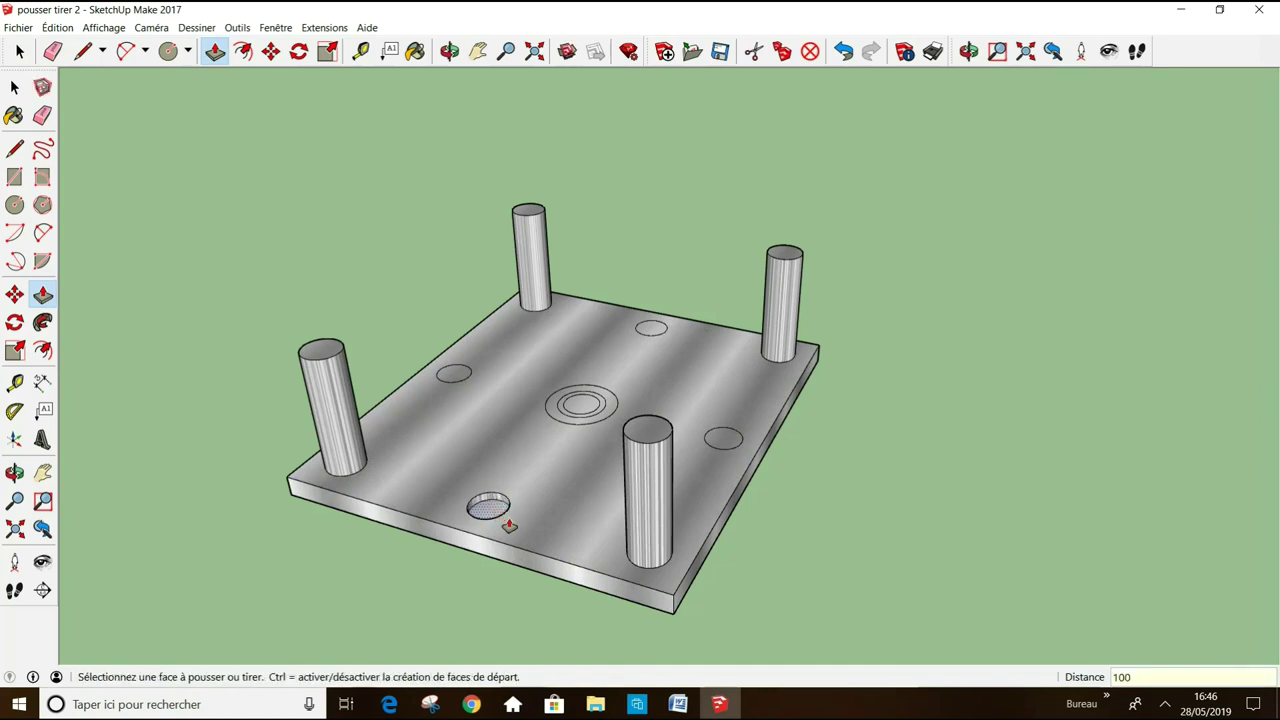
pyautogui.press('Return')
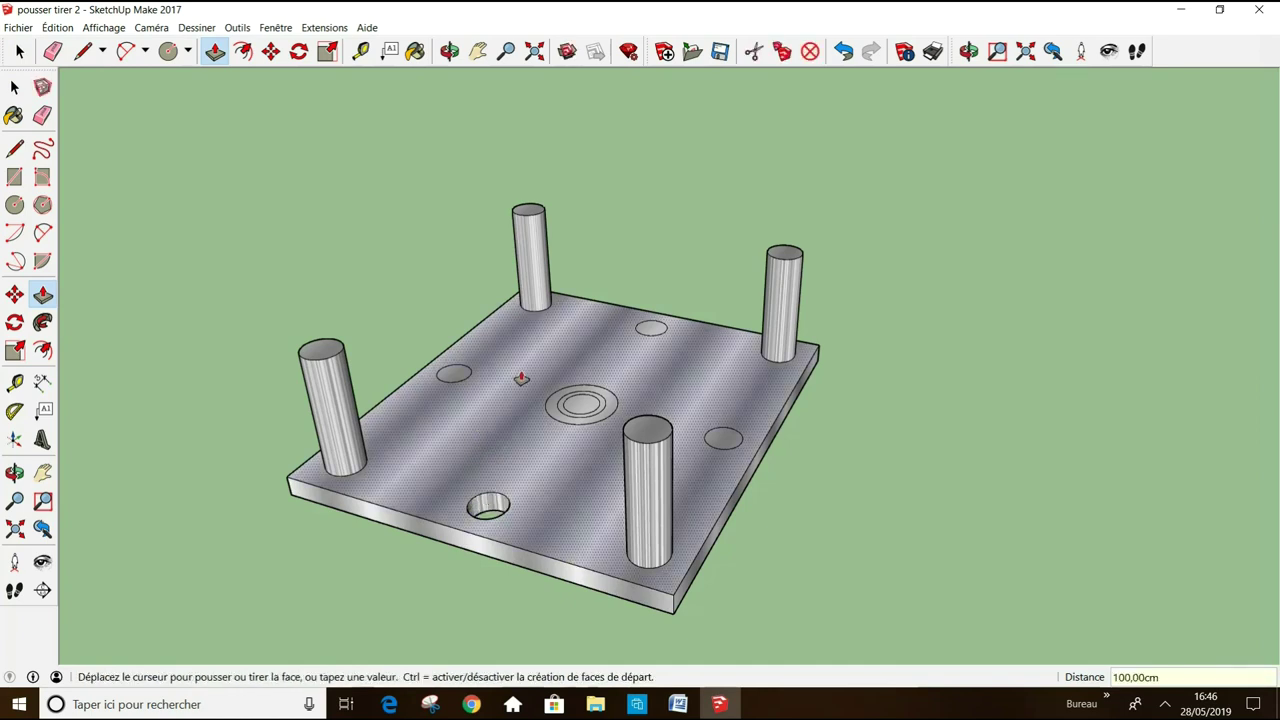
pyautogui.doubleClick(459, 380)
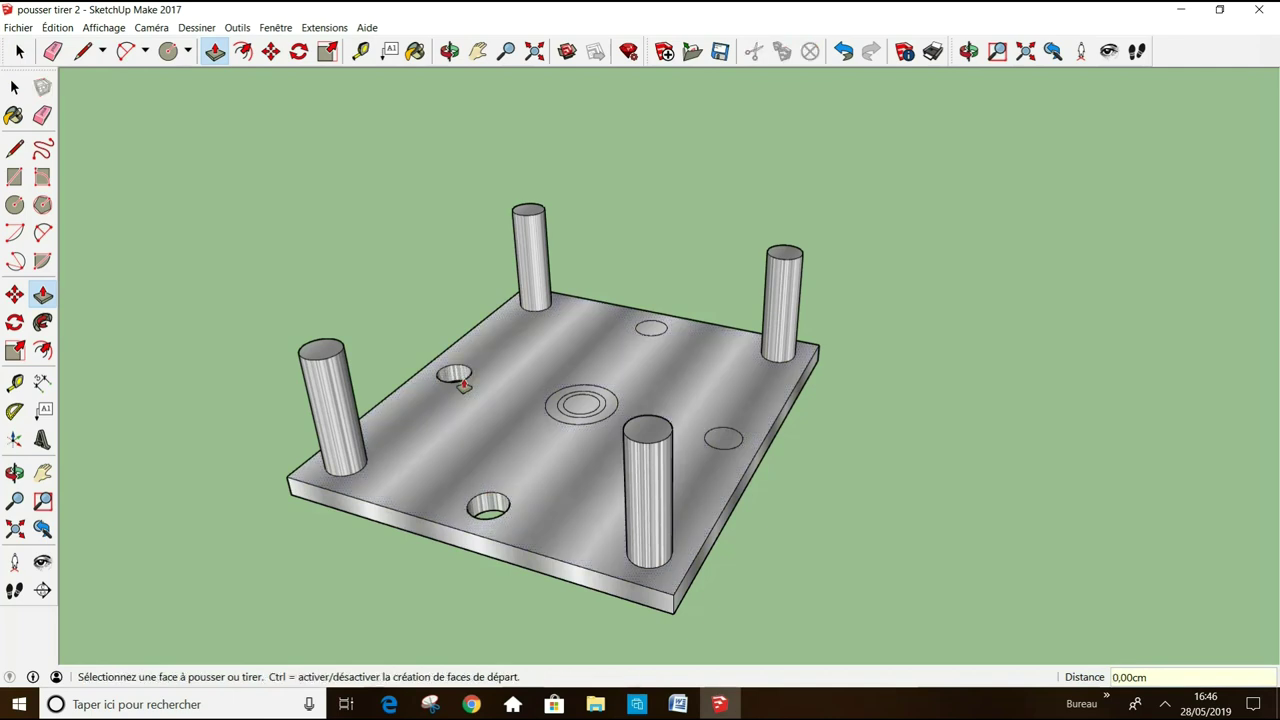
pyautogui.doubleClick(665, 342)
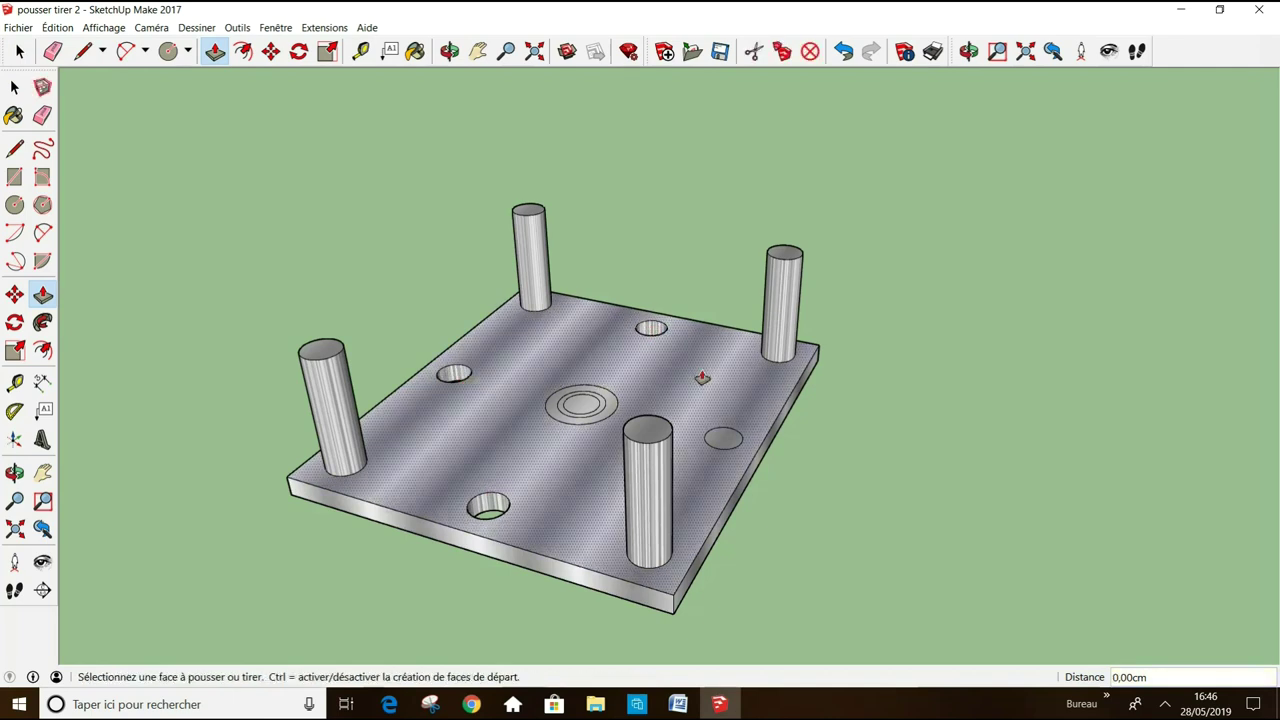
pyautogui.doubleClick(728, 447)
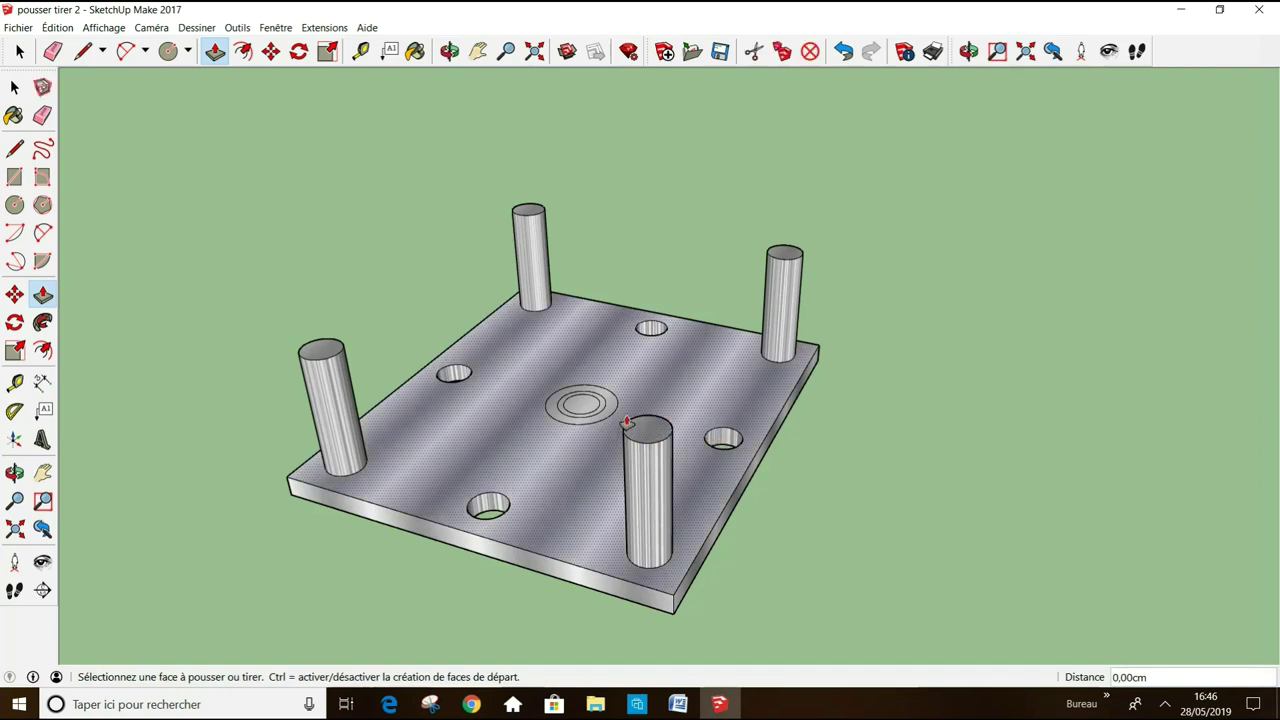
# Pull the central circle into a tall post, then its two rings to progressively shorter heights.
pyautogui.click(591, 406)
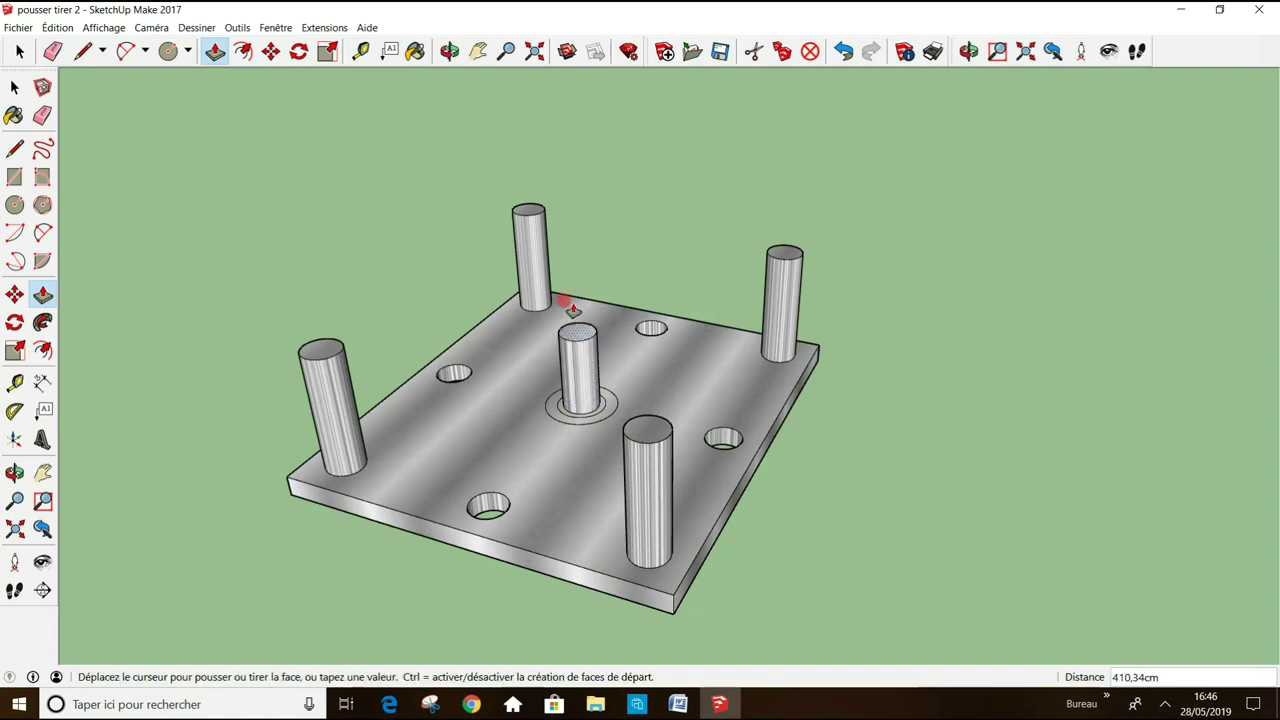
pyautogui.click(536, 147)
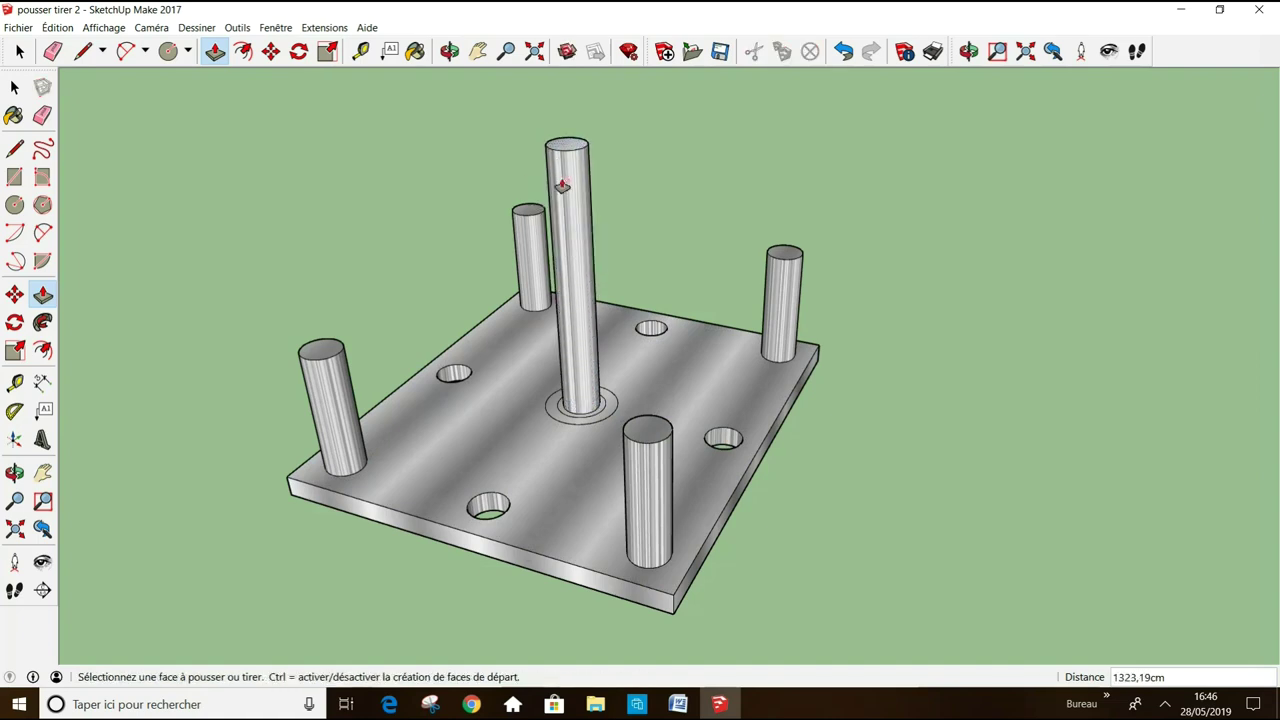
pyautogui.click(605, 410)
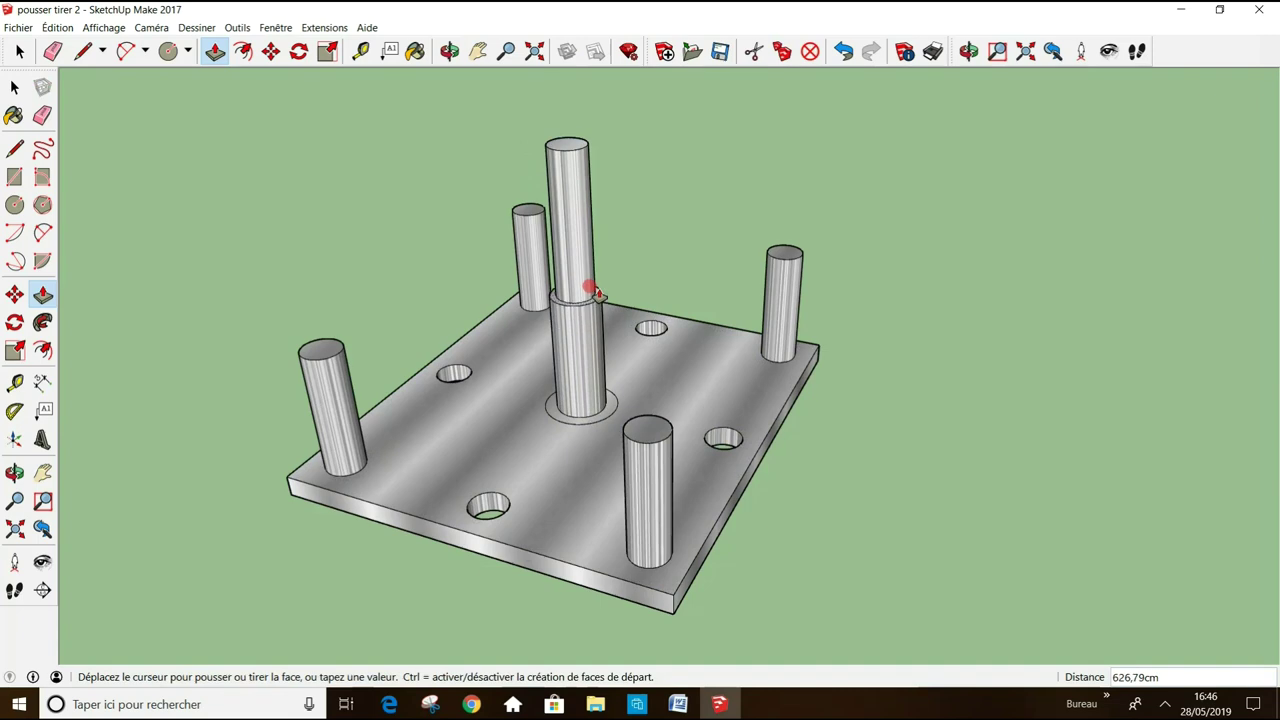
pyautogui.click(586, 285)
pyautogui.click(615, 414)
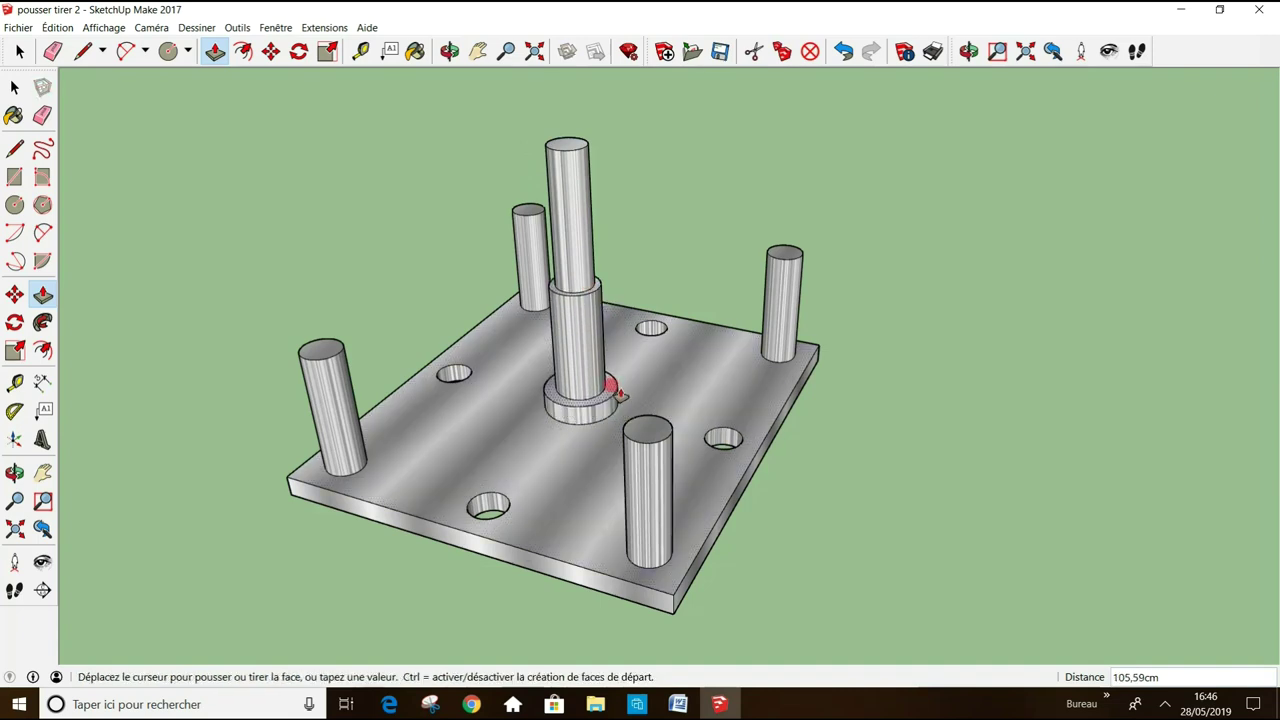
pyautogui.click(621, 361)
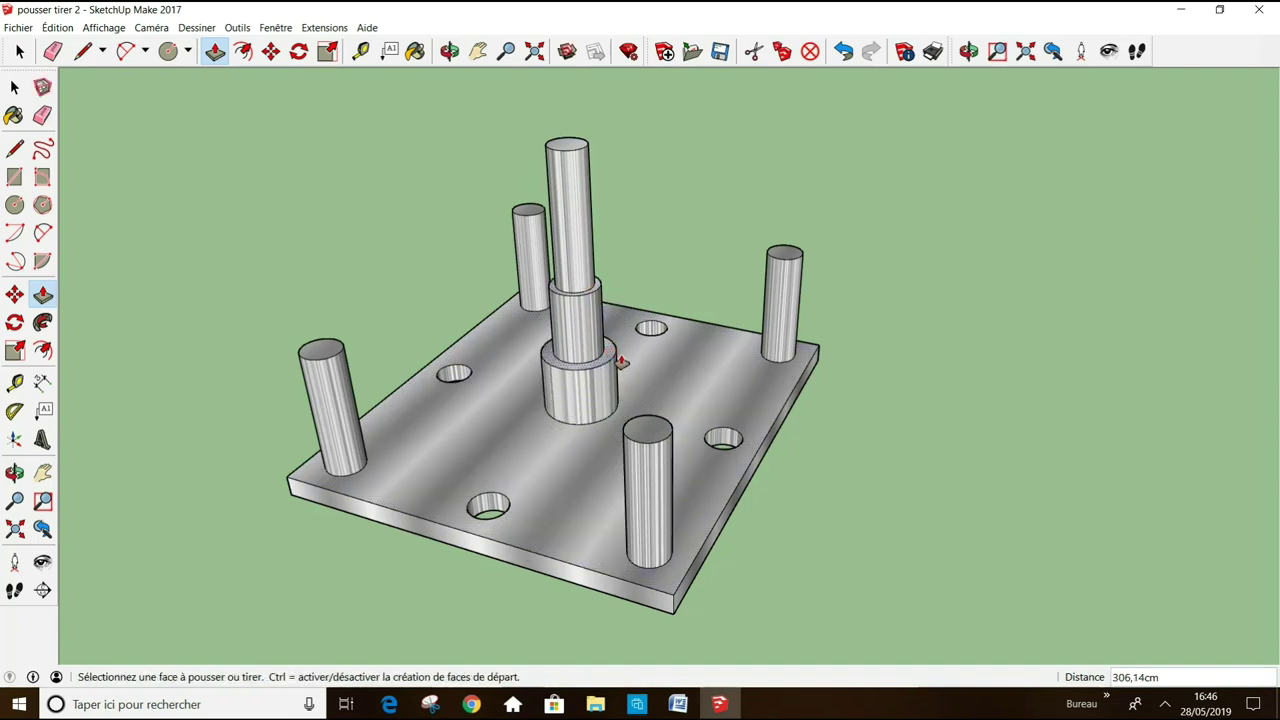